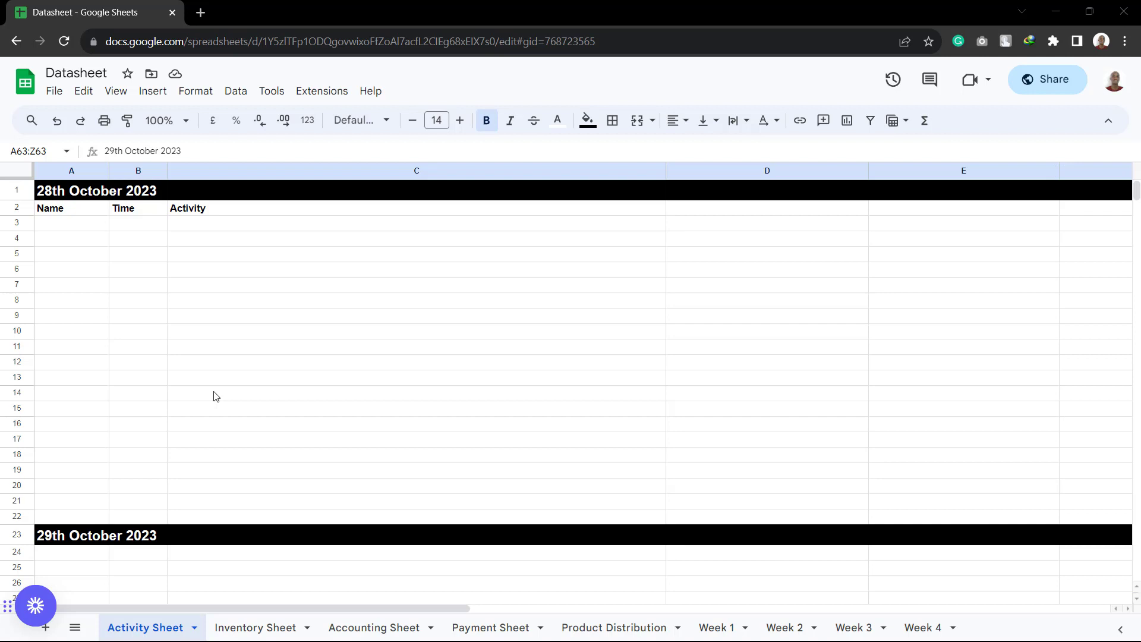
Step: Enter the first staff member's name in A3 and the time 9am in B3 of the 28th October 2023 log
{"action": "left_click", "coordinate": [80, 224]}
{"action": "type", "text": "Ibra"}
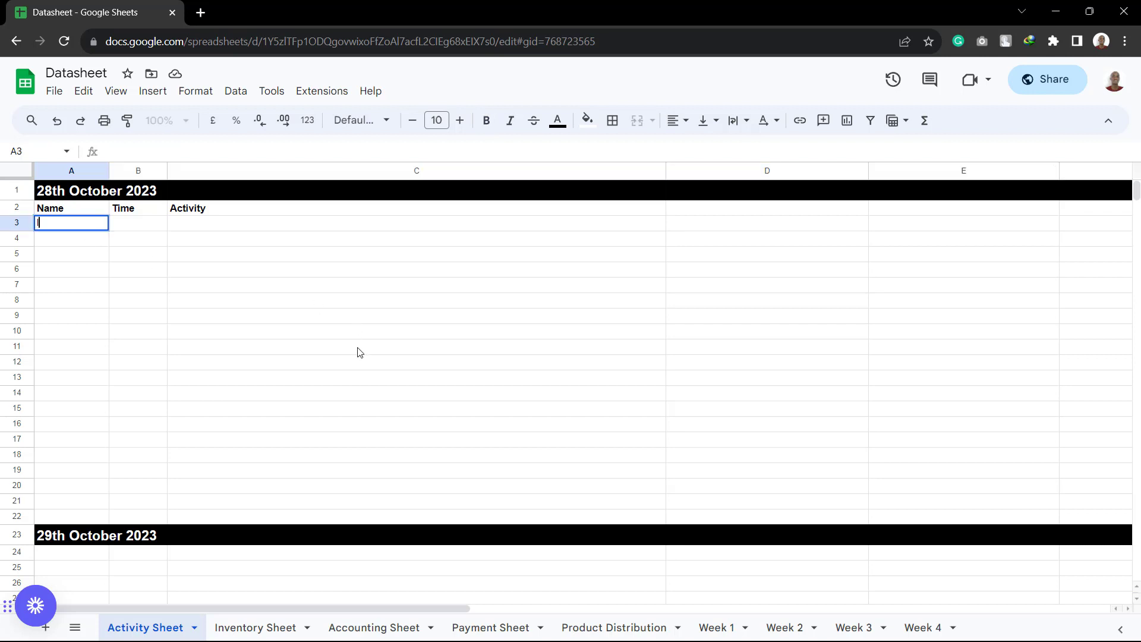
{"action": "type", "text": "him"}
{"action": "left_click", "coordinate": [145, 229]}
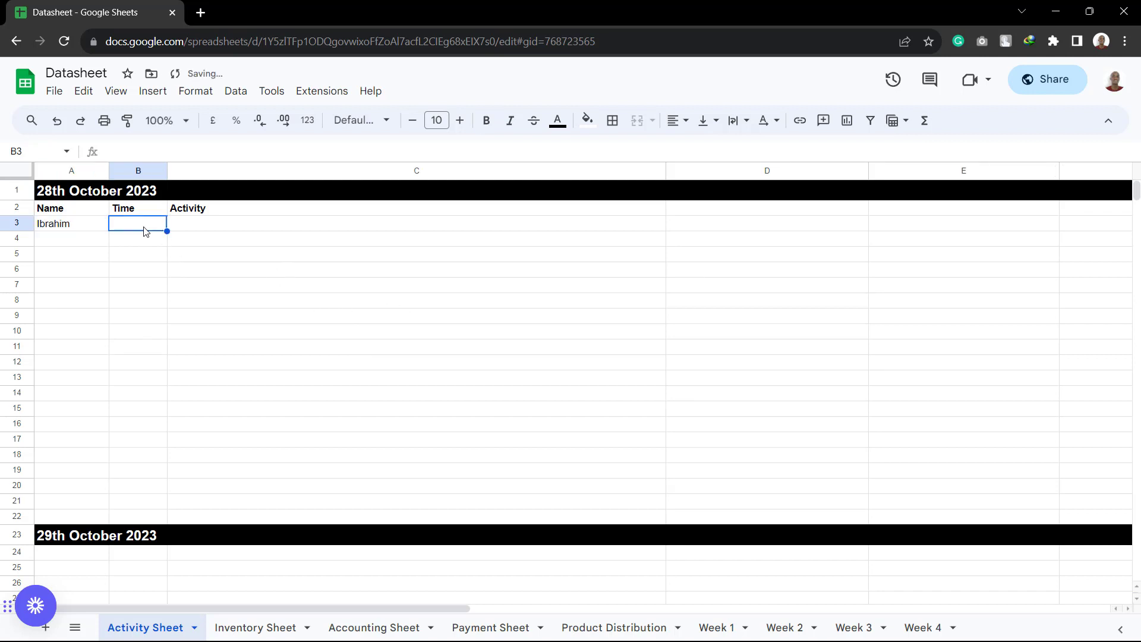
{"action": "type", "text": "9a"}
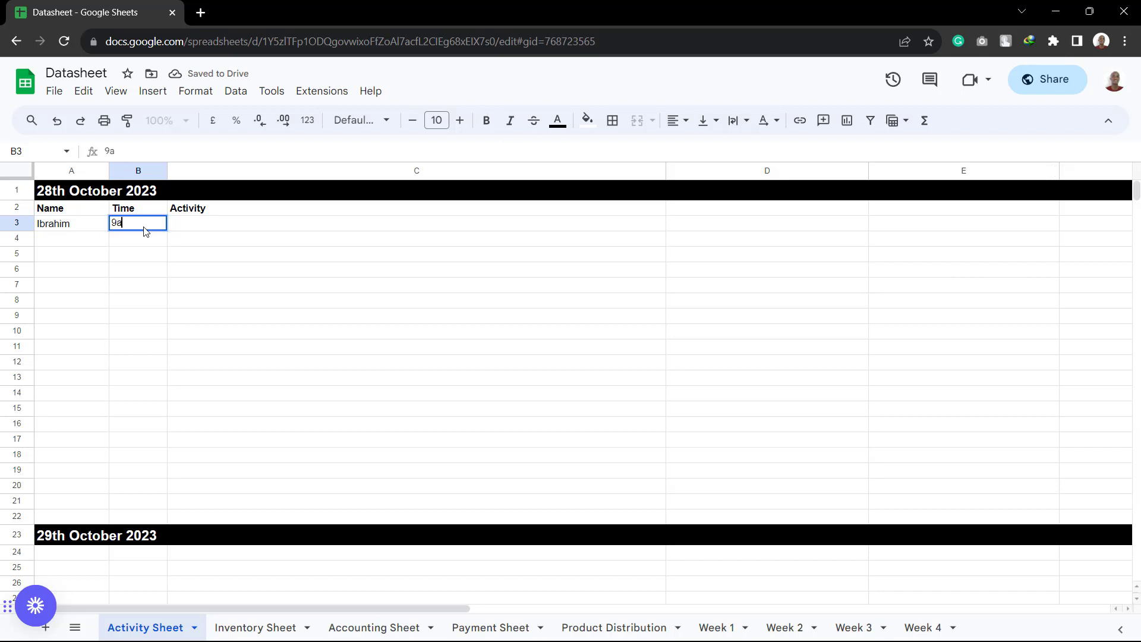
{"action": "type", "text": "m"}
Step: Fill in the activity in C3 as "I copied the orders from go high level"
{"action": "left_click", "coordinate": [206, 224]}
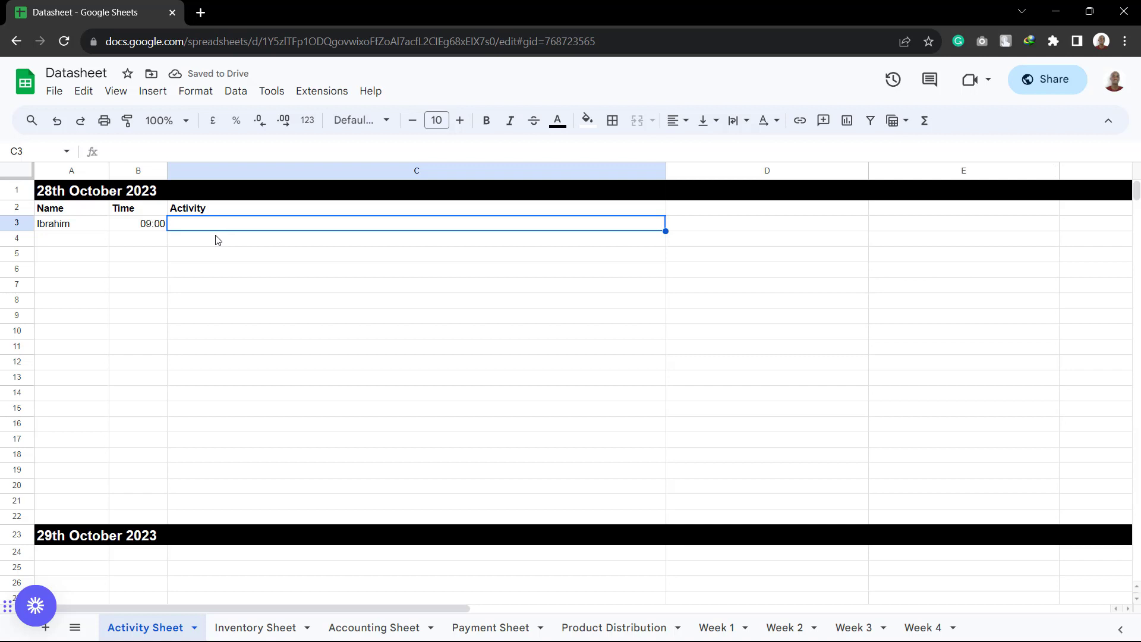
{"action": "type", "text": "I cop"}
{"action": "type", "text": "i"}
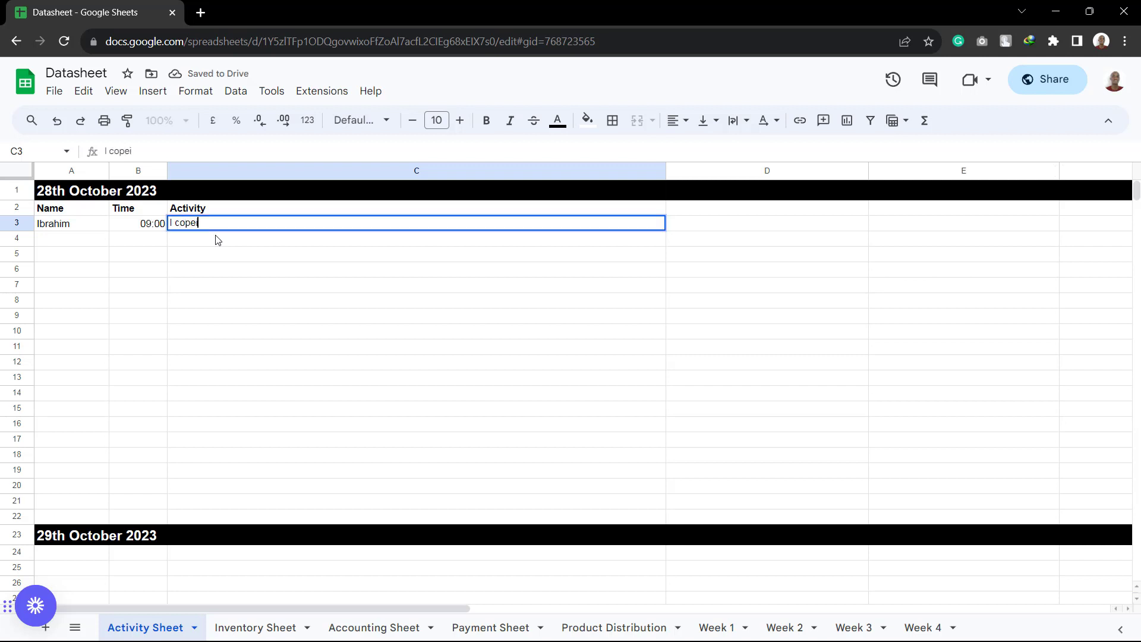
{"action": "type", "text": "ed the ord"}
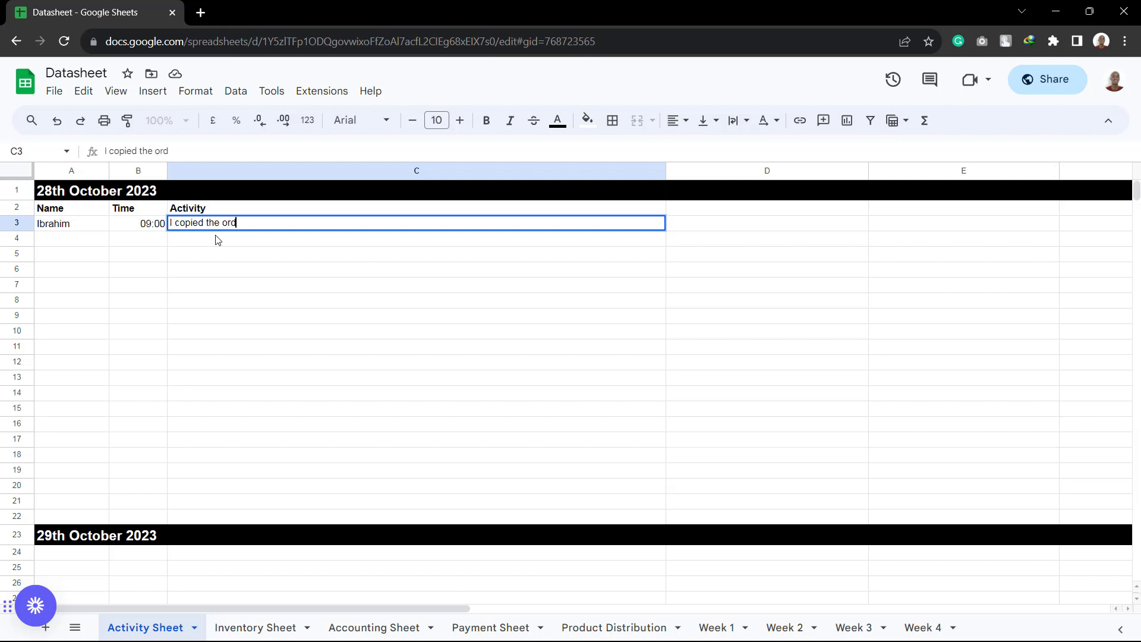
{"action": "type", "text": "ers from go highleve"}
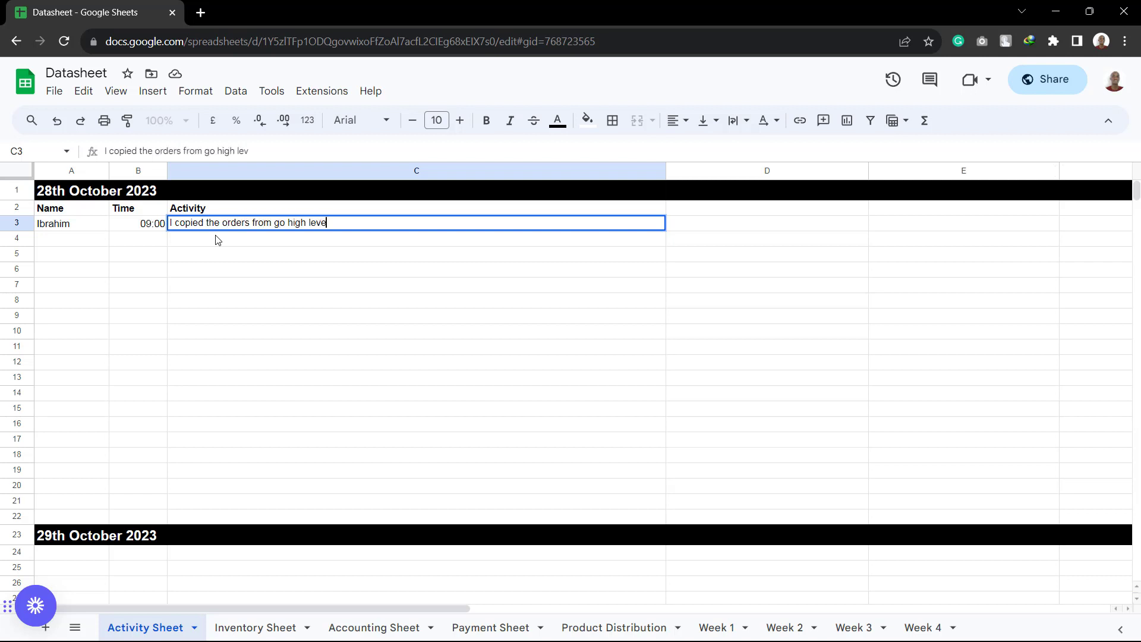
{"action": "type", "text": "l to the d"}
{"action": "key", "text": "BackSpace"}
{"action": "key", "text": "BackSpace"}
{"action": "key", "text": "BackSpace"}
{"action": "key", "text": "BackSpace"}
{"action": "key", "text": "BackSpace"}
{"action": "key", "text": "BackSpace"}
{"action": "key", "text": "BackSpace"}
{"action": "key", "text": "BackSpace"}
{"action": "left_click", "coordinate": [266, 256]}
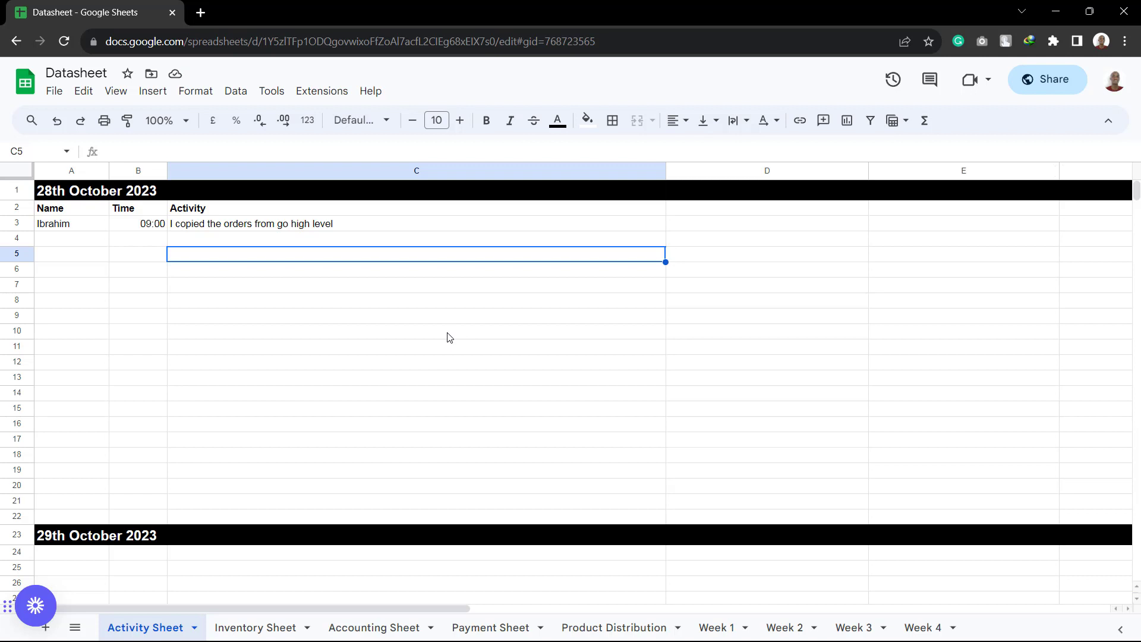
Step: Enter the second staff member's name in A4 and the time 12pm in B4
{"action": "left_click", "coordinate": [76, 241]}
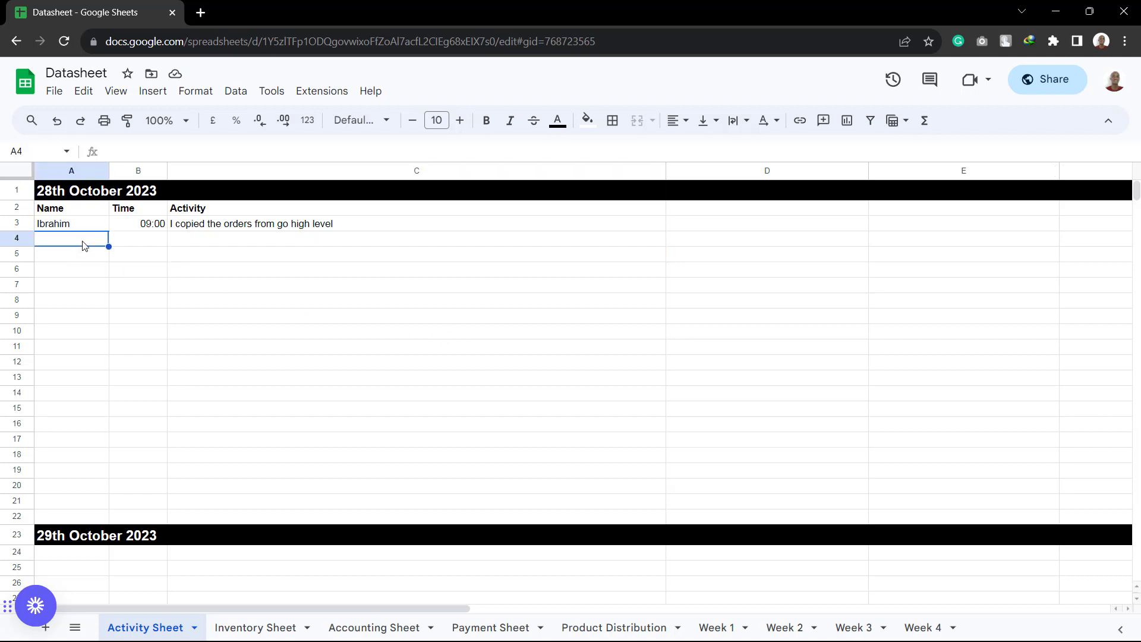
{"action": "type", "text": "Yao"}
{"action": "type", "text": "ub"}
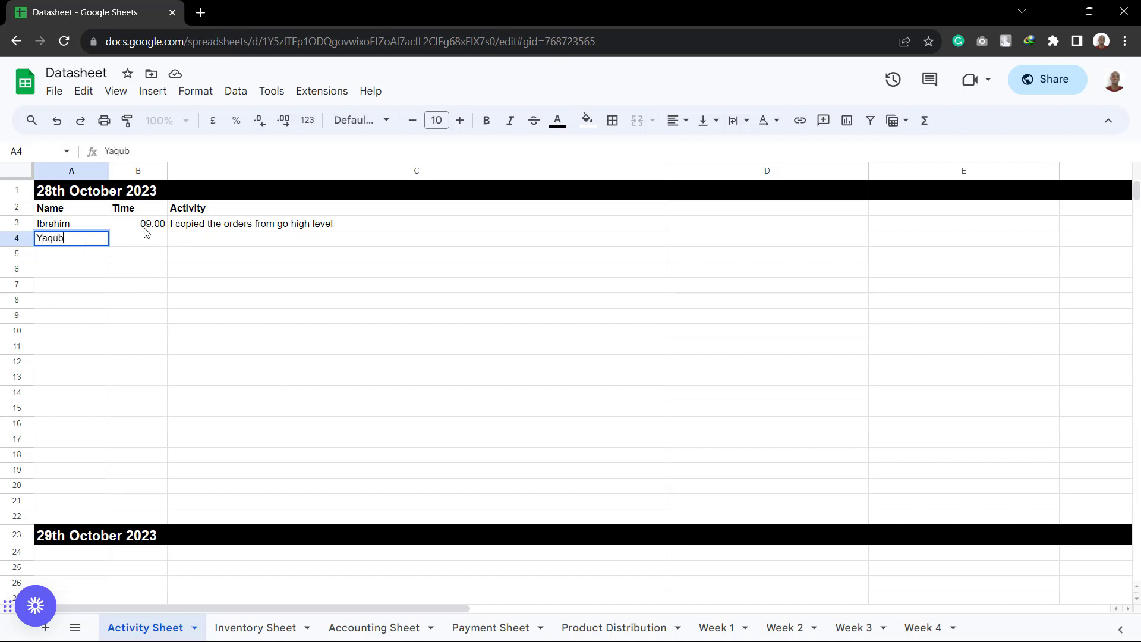
{"action": "left_click", "coordinate": [143, 239]}
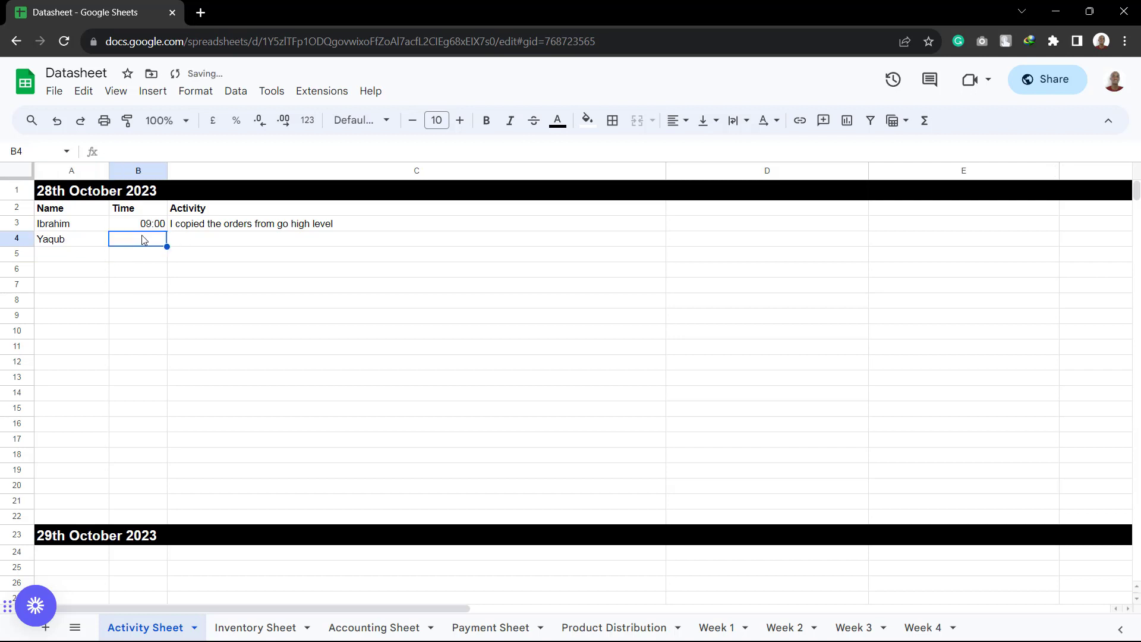
{"action": "type", "text": "12pm"}
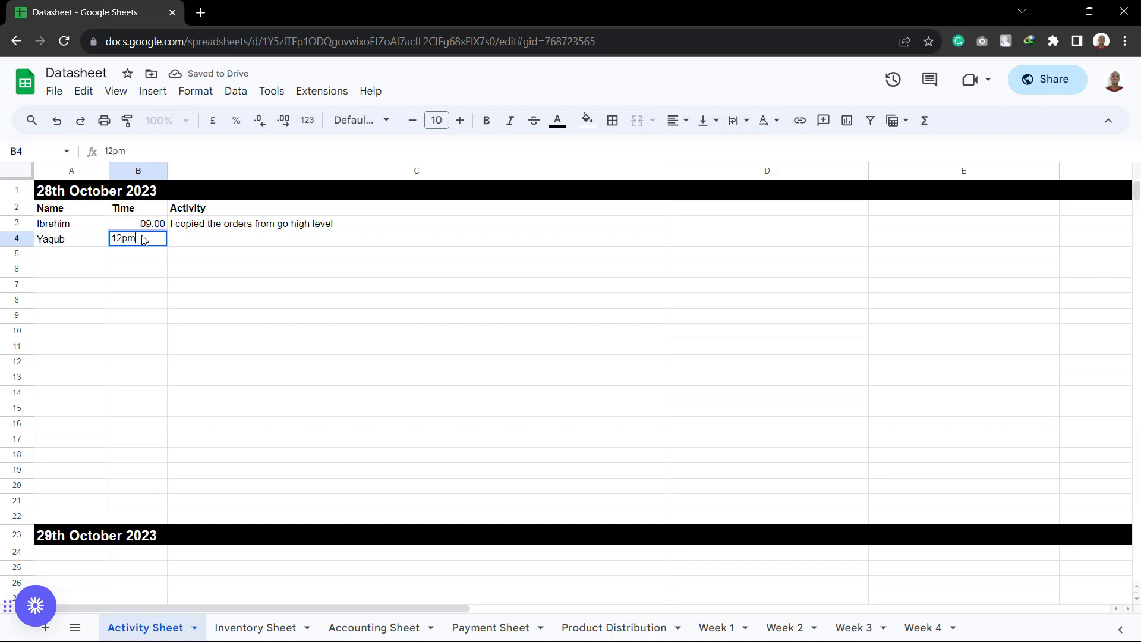
Step: Fill in the activity in C4 as "I recorded the new sales we made today in the account sheet"
{"action": "left_click", "coordinate": [198, 246]}
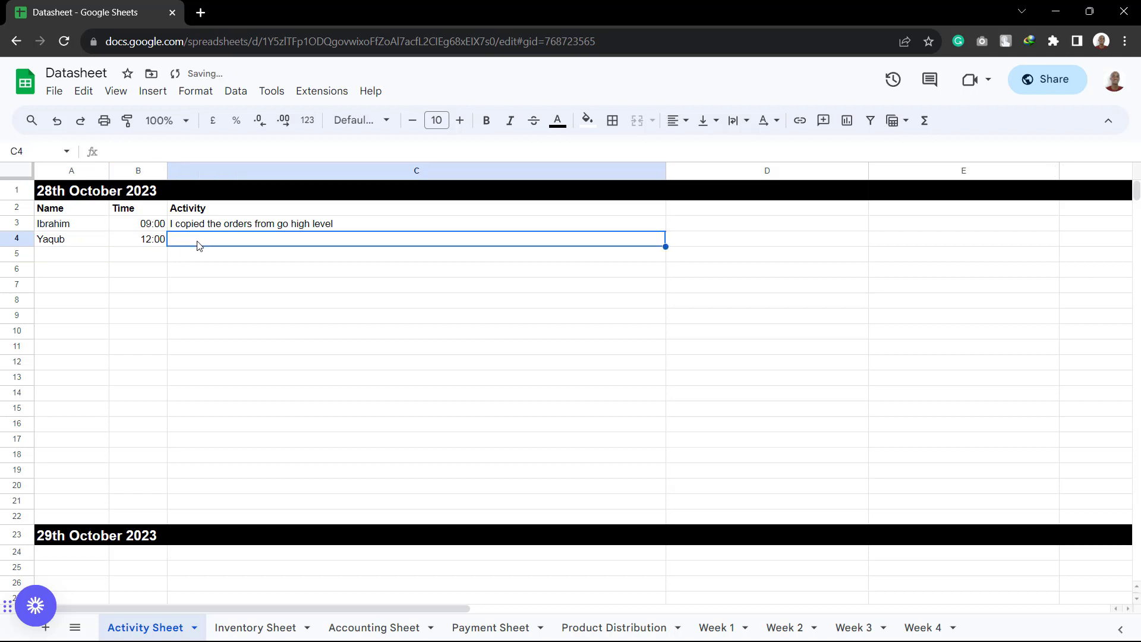
{"action": "type", "text": "I rc"}
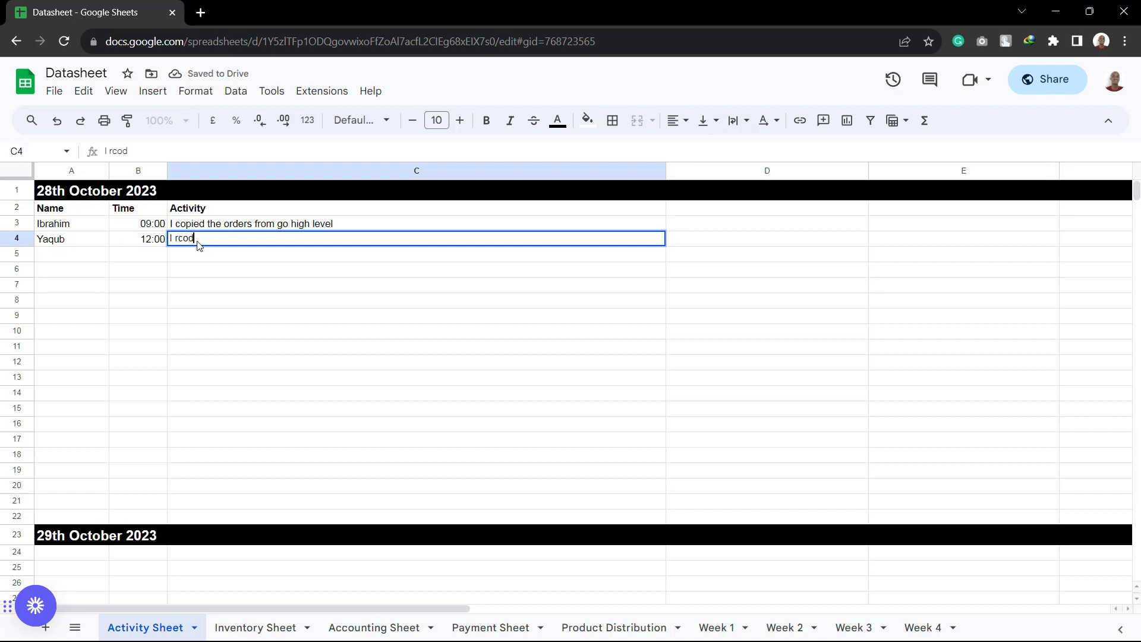
{"action": "key", "text": "BackSpace"}
{"action": "type", "text": "ecorded "}
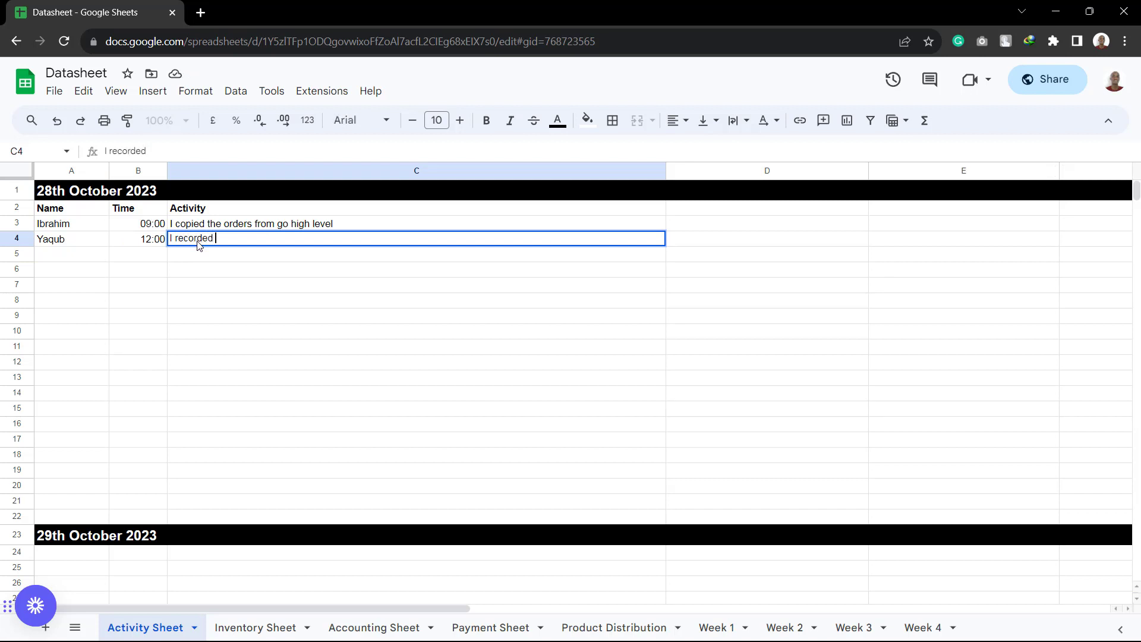
{"action": "type", "text": "the ne"}
{"action": "key", "text": "BackSpace"}
{"action": "key", "text": "BackSpace"}
{"action": "key", "text": "BackSpace"}
{"action": "type", "text": "e new sales we made"}
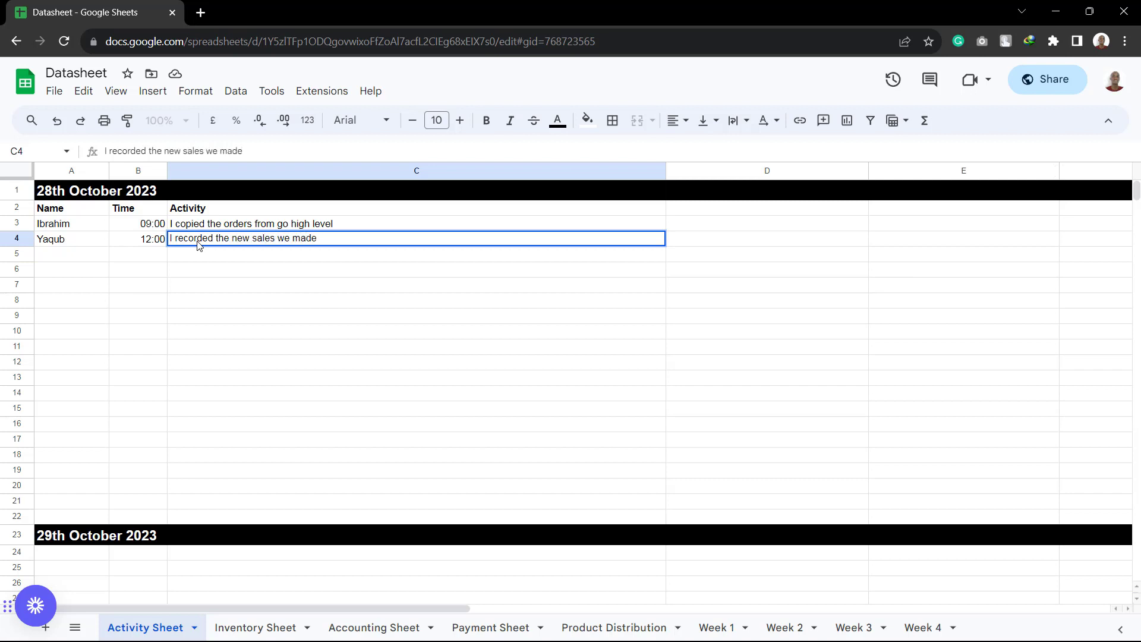
{"action": "type", "text": " today in the acco"}
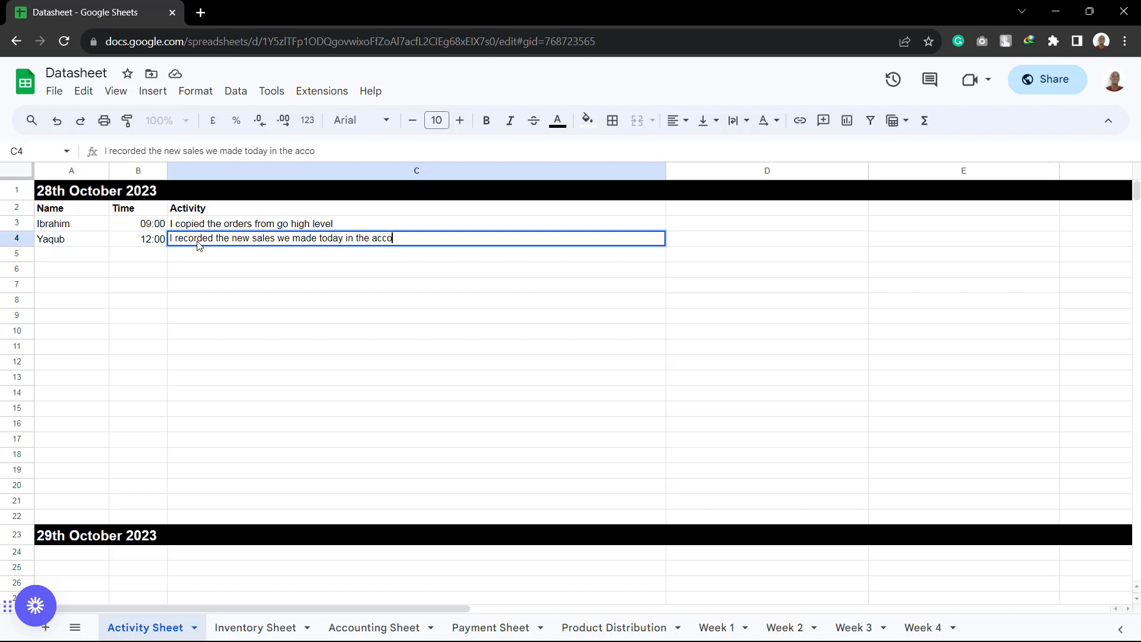
{"action": "type", "text": "unt sheet"}
{"action": "left_click", "coordinate": [243, 287]}
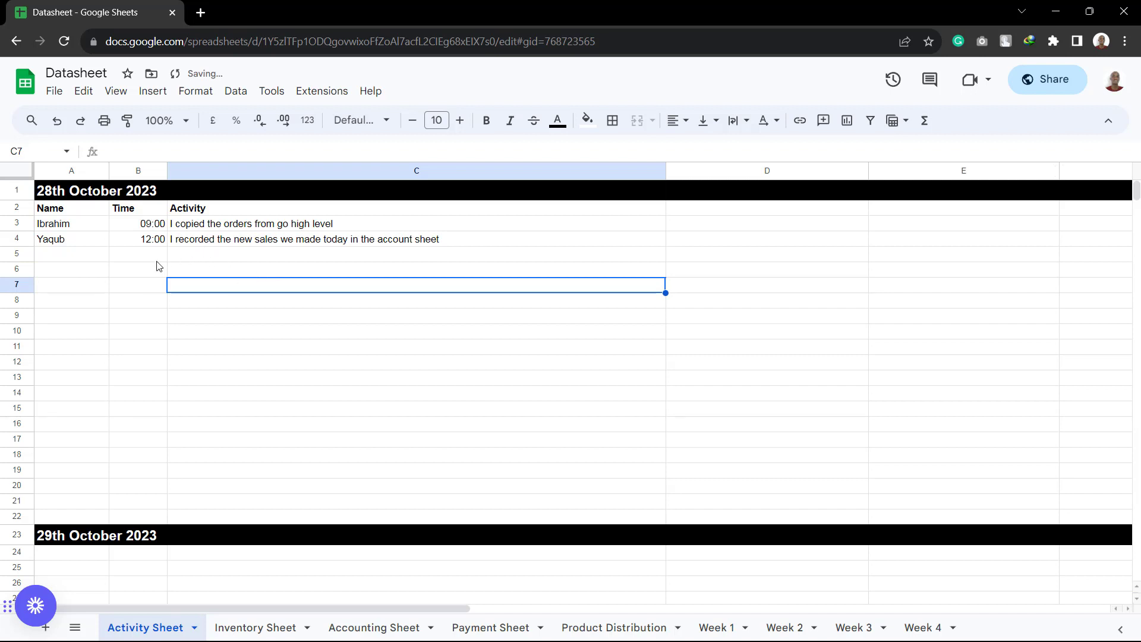
Step: Enter the third staff member's name in A5 and the time 8am in B5
{"action": "left_click", "coordinate": [70, 257]}
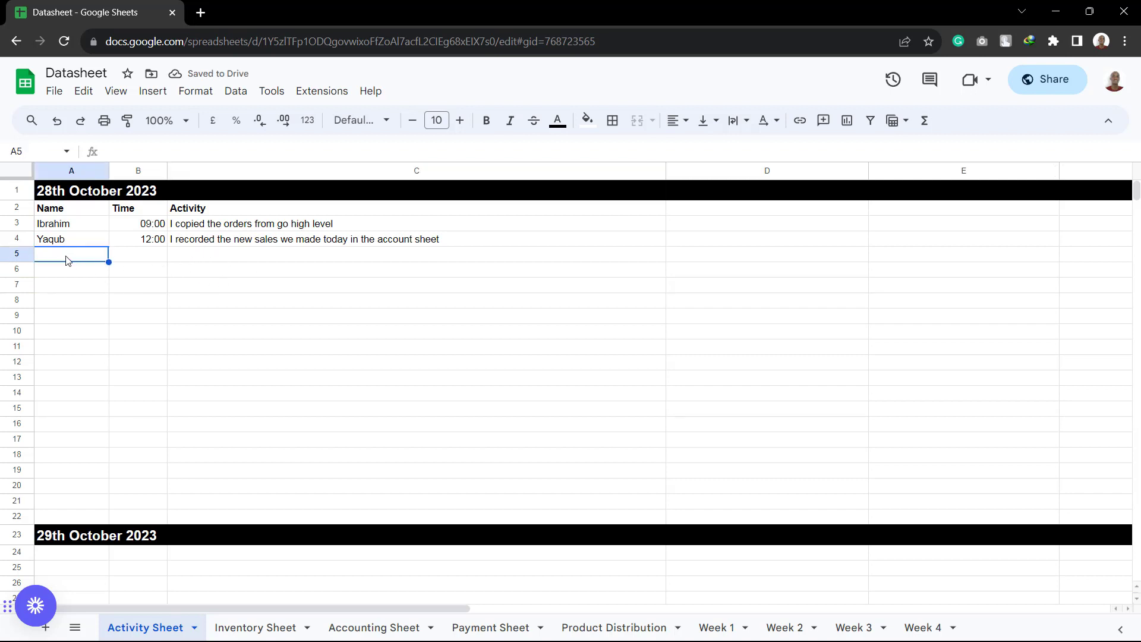
{"action": "left_click", "coordinate": [155, 256]}
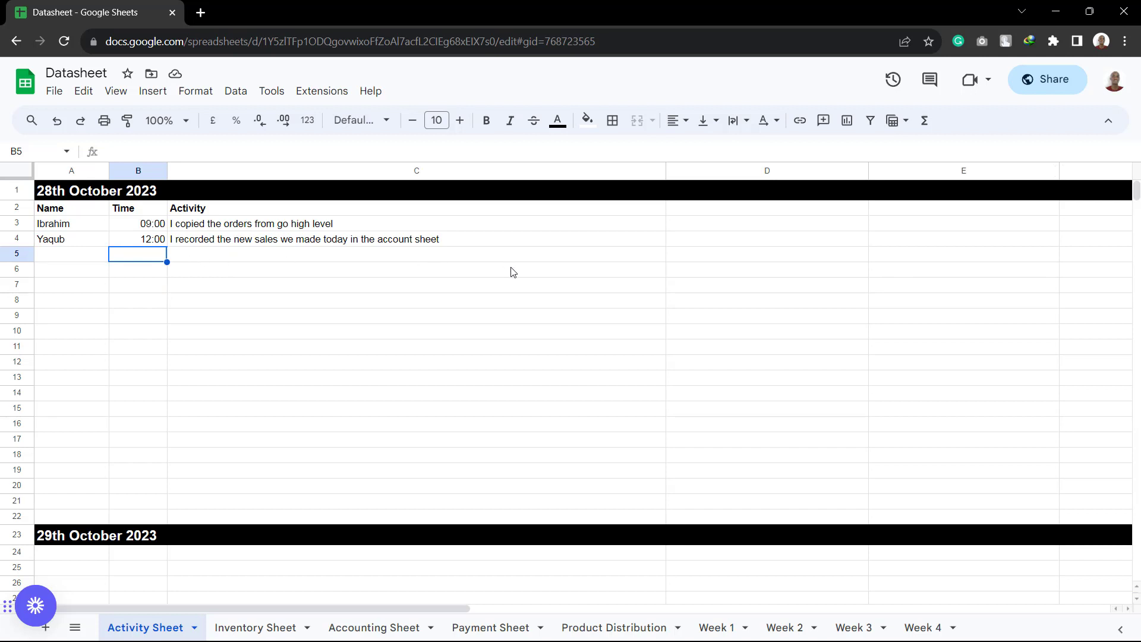
{"action": "left_click", "coordinate": [70, 262]}
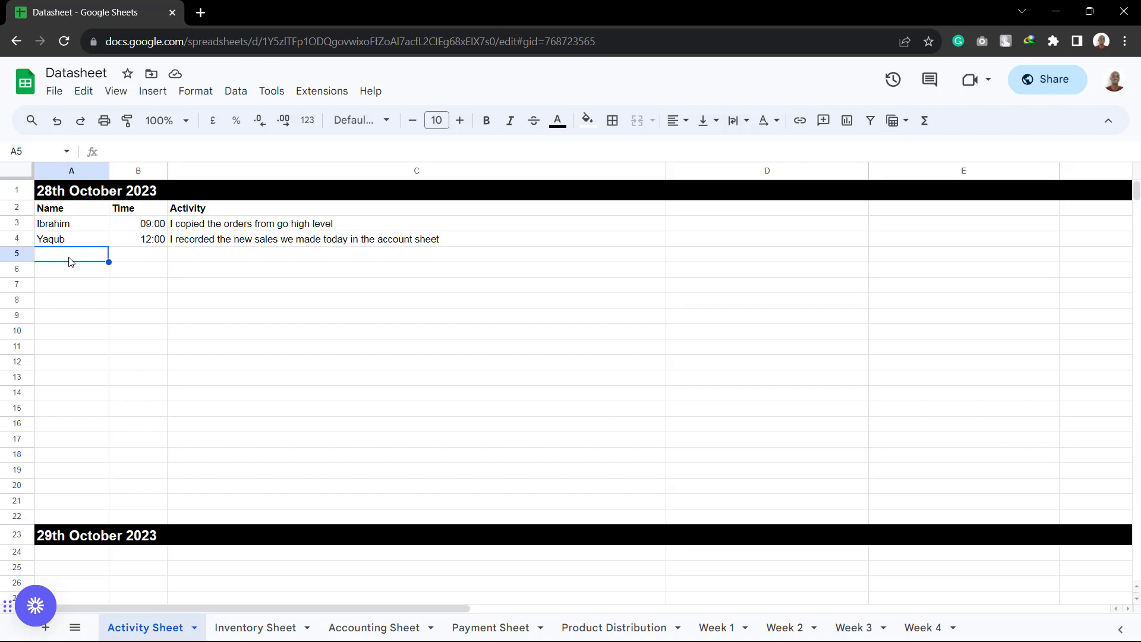
{"action": "type", "text": "Ismail"}
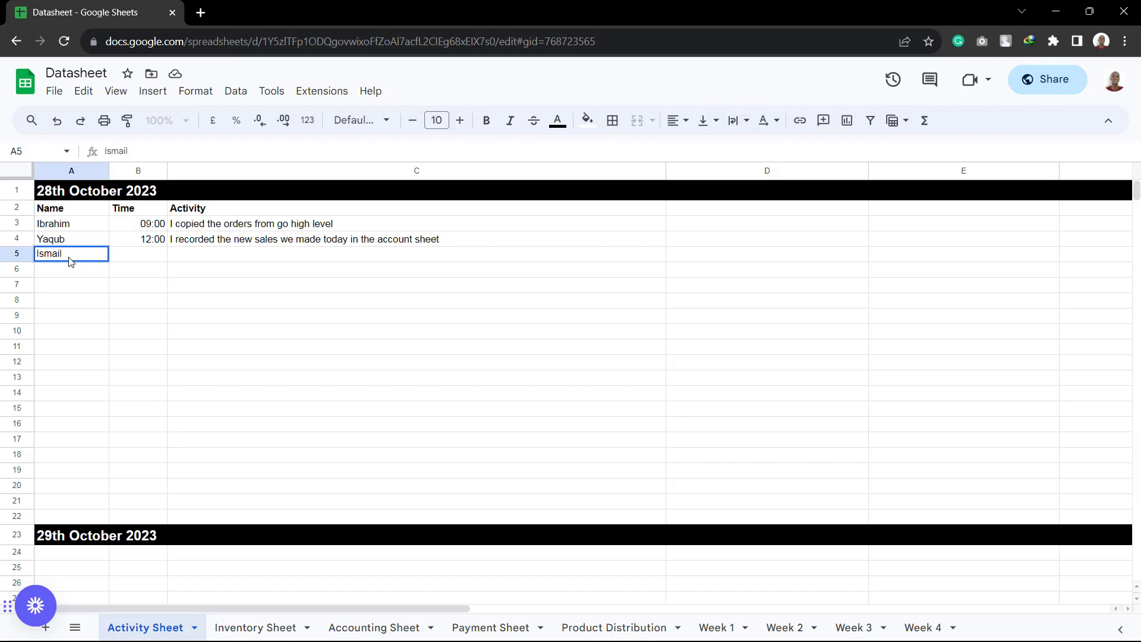
{"action": "left_click", "coordinate": [148, 259]}
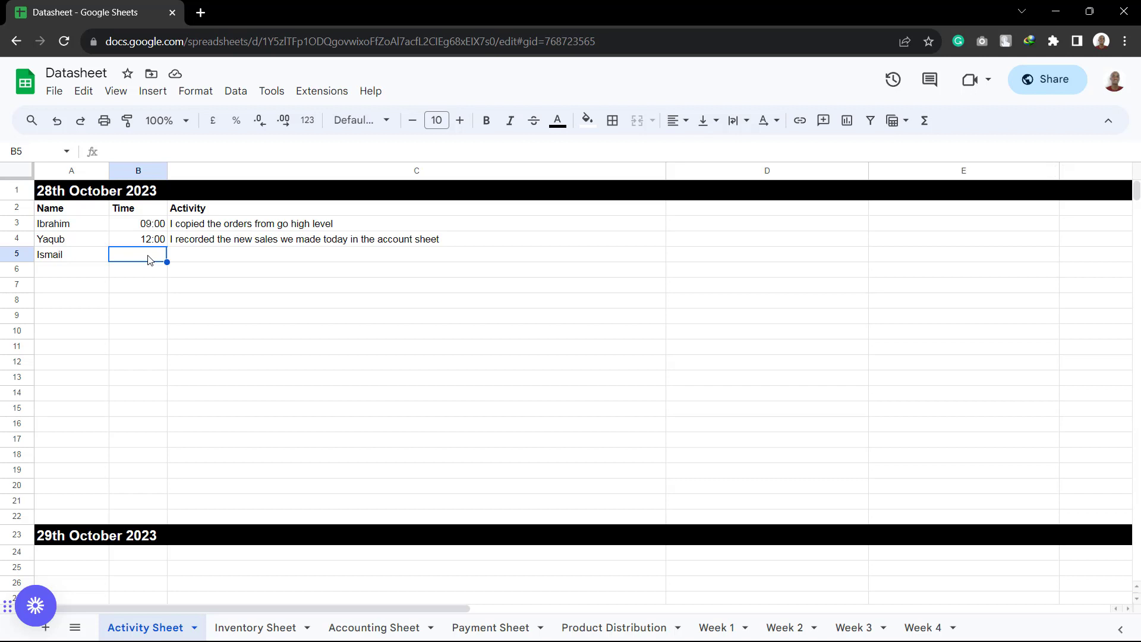
{"action": "type", "text": "8am"}
{"action": "left_click", "coordinate": [213, 260]}
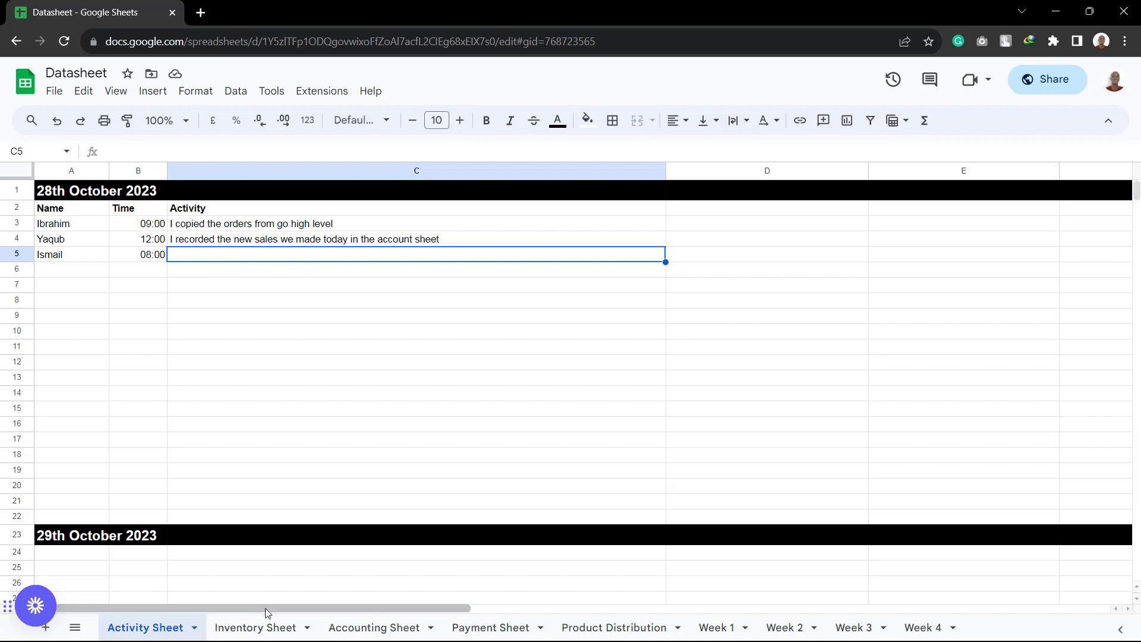
Step: View the columns of the Accounting Sheet and return to the Activity Sheet
{"action": "left_click", "coordinate": [382, 630]}
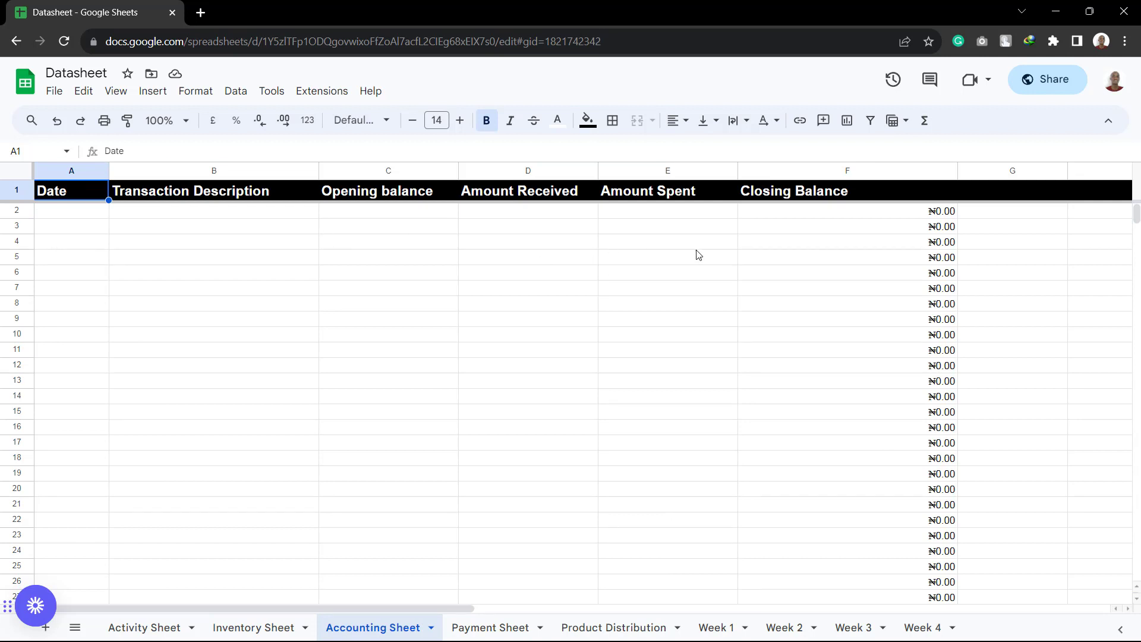
{"action": "left_click", "coordinate": [144, 631]}
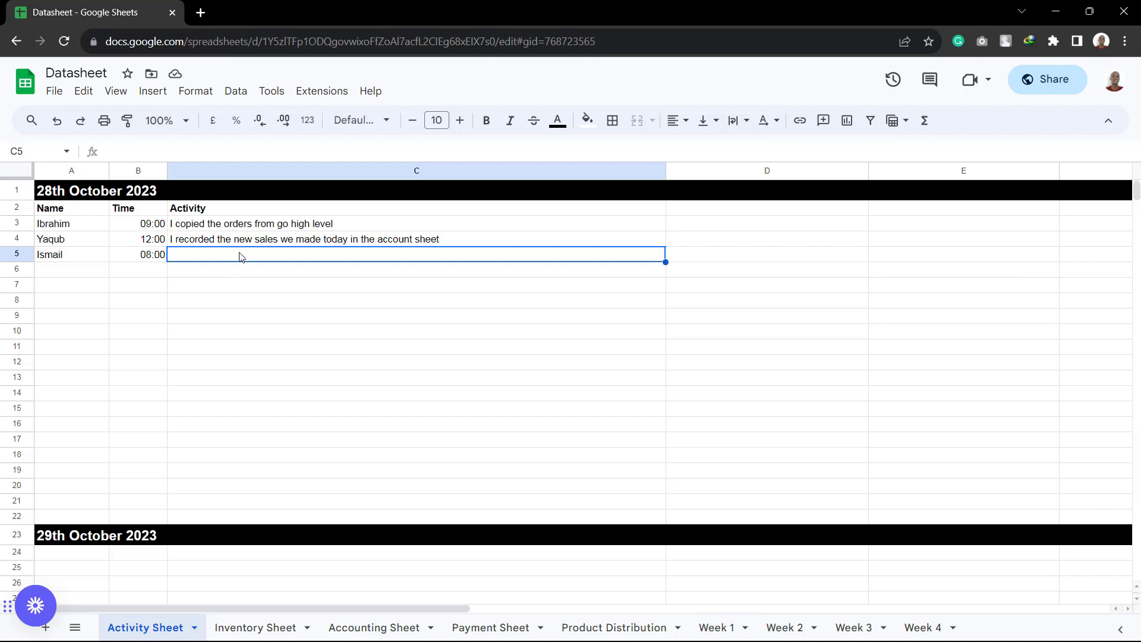
Step: Begin the activity text in C5 with "I checked and verified the previous day's activities and all were carried out as"
{"action": "type", "text": "I"}
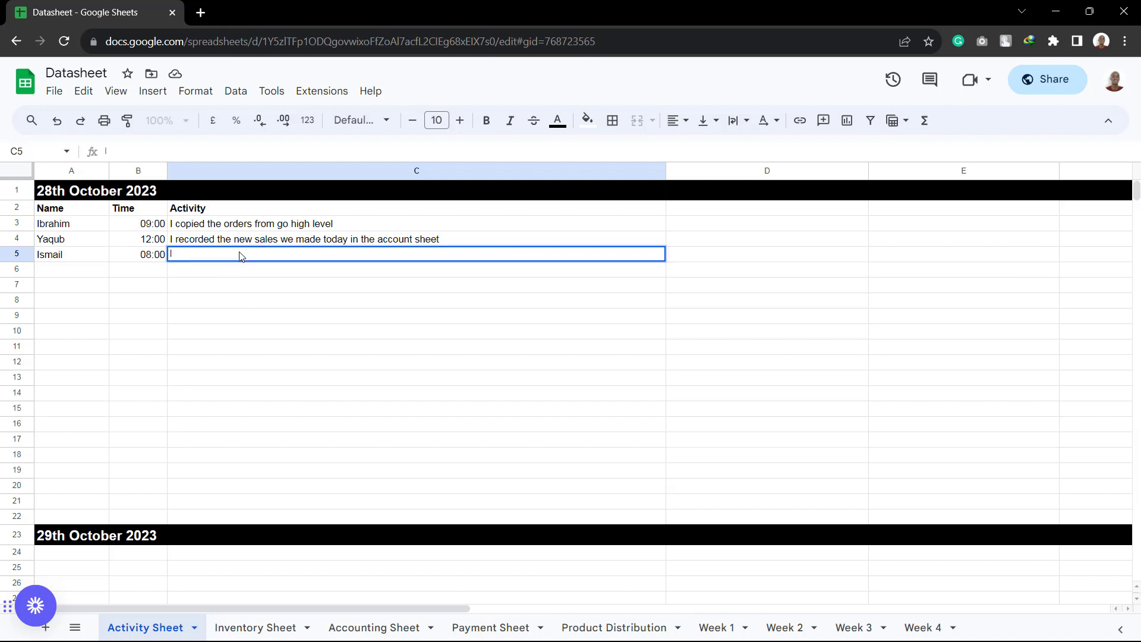
{"action": "type", "text": " che"}
{"action": "key", "text": "BackSpace"}
{"action": "key", "text": "BackSpace"}
{"action": "type", "text": "checked and verified the "}
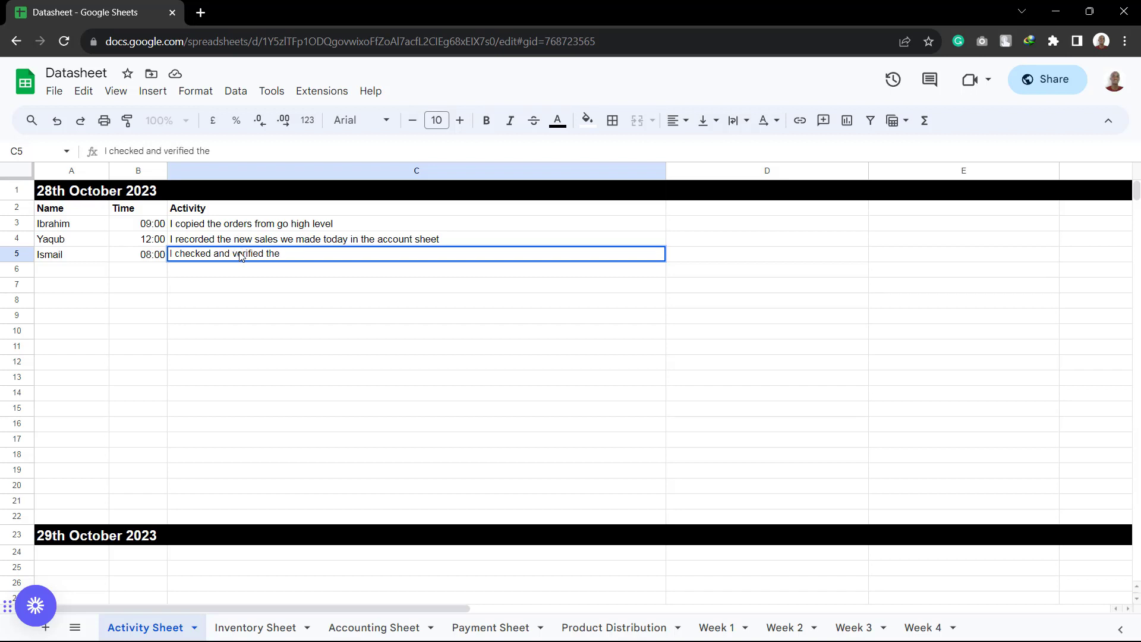
{"action": "type", "text": "previous day's av"}
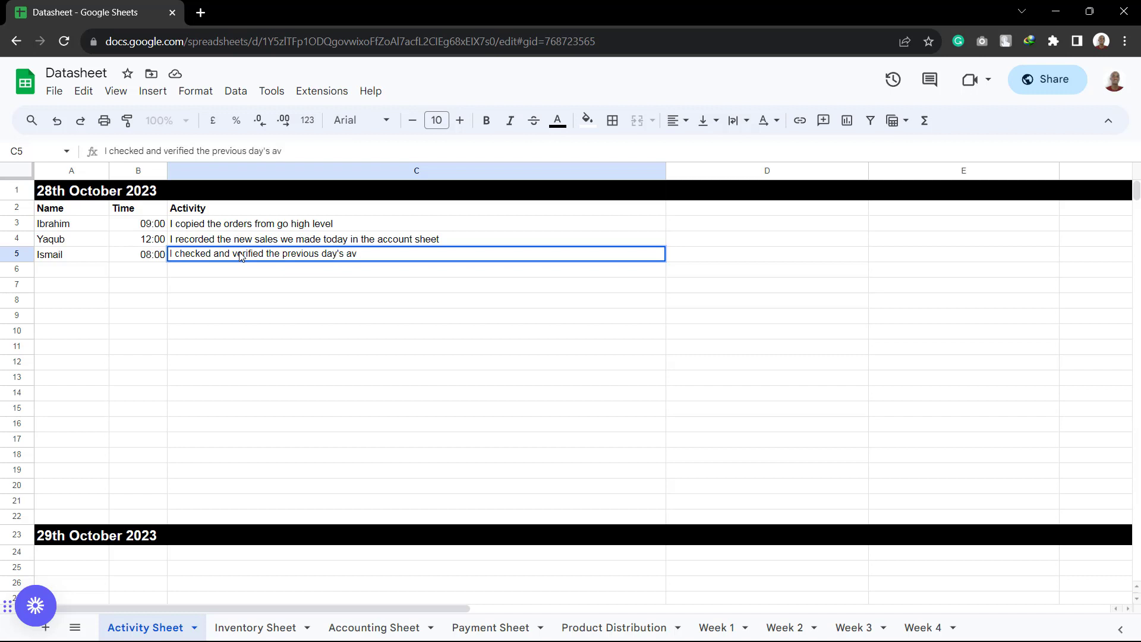
{"action": "type", "text": "ctivities and we"}
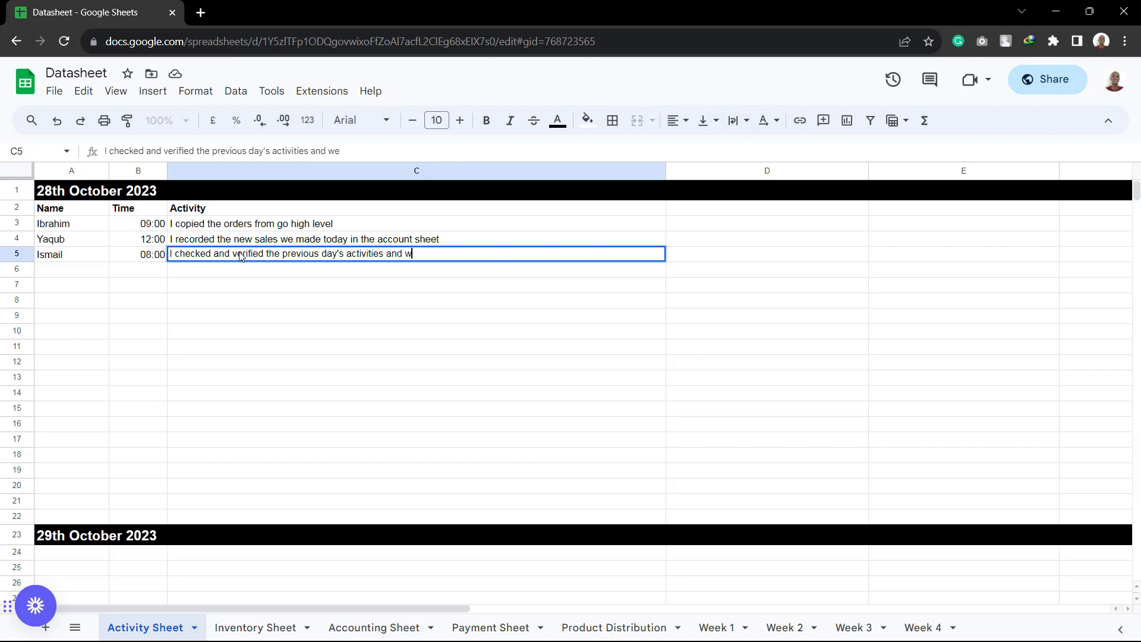
{"action": "key", "text": "BackSpace"}
{"action": "type", "text": "all were carried out as "}
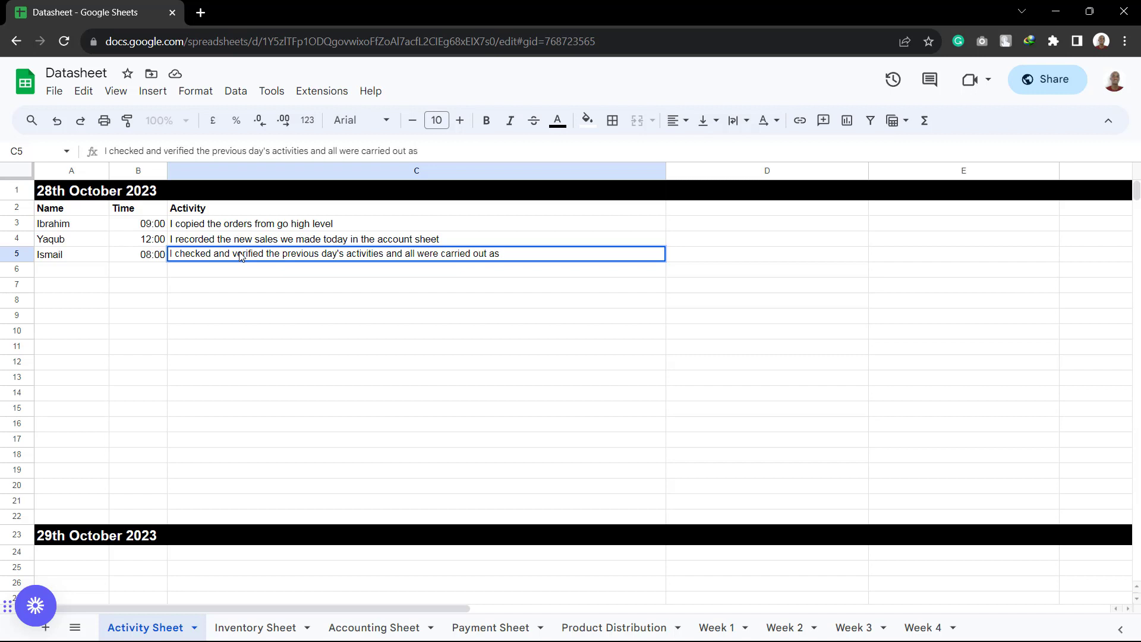
Step: Continue the activity text in C5 with "expected except for the delivery and payment team"
{"action": "type", "text": "expected excep"}
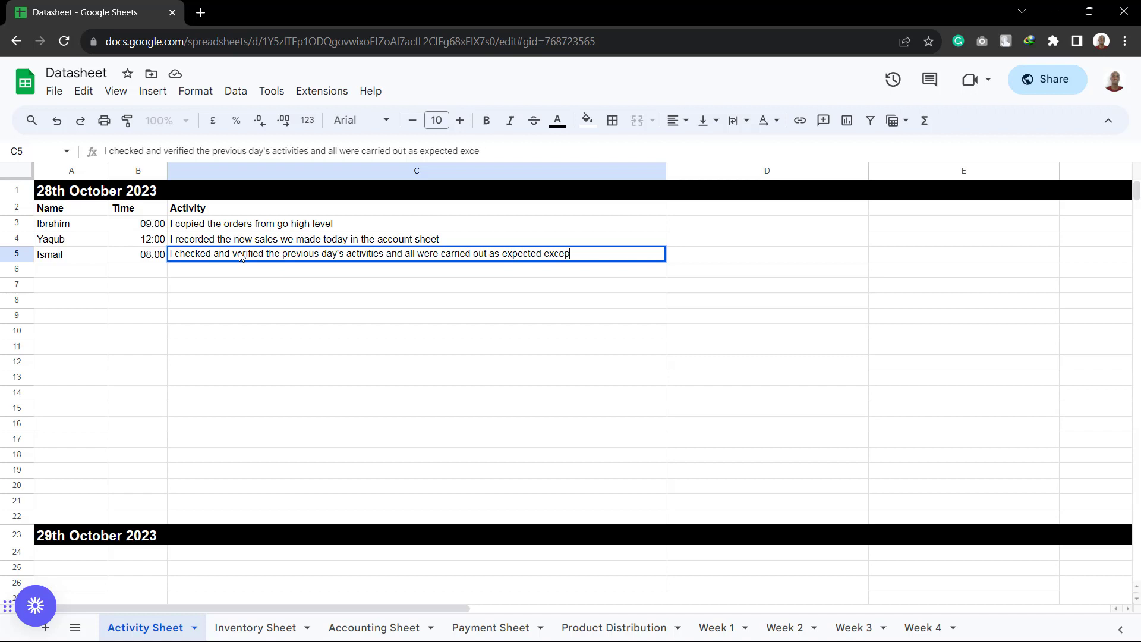
{"action": "type", "text": "t for the delivery "}
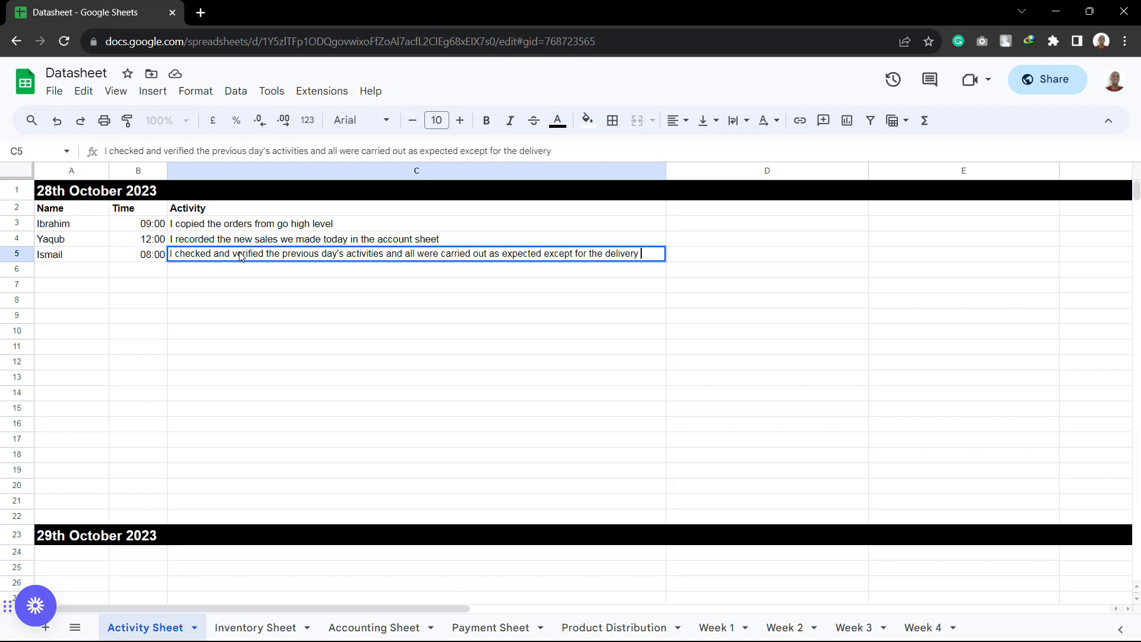
{"action": "type", "text": "team"}
{"action": "key", "text": "BackSpace"}
{"action": "key", "text": "BackSpace"}
{"action": "key", "text": "BackSpace"}
{"action": "type", "text": "and"}
{"action": "key", "text": "BackSpace"}
{"action": "key", "text": "BackSpace"}
{"action": "key", "text": "BackSpace"}
{"action": "key", "text": "BackSpace"}
{"action": "key", "text": "BackSpace"}
{"action": "type", "text": "and "}
{"action": "type", "text": "payment to"}
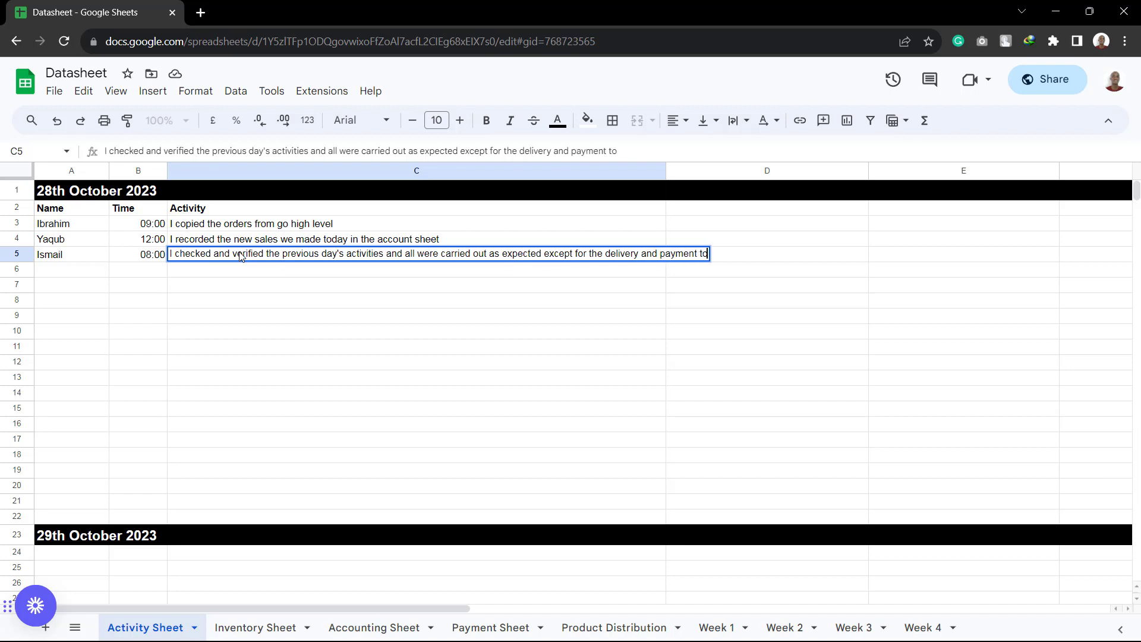
{"action": "key", "text": "BackSpace"}
{"action": "type", "text": "eam "}
Step: Complete the activity sentence in C5 with "they failed to record the previous days activities"
{"action": "type", "text": "they failed to r"}
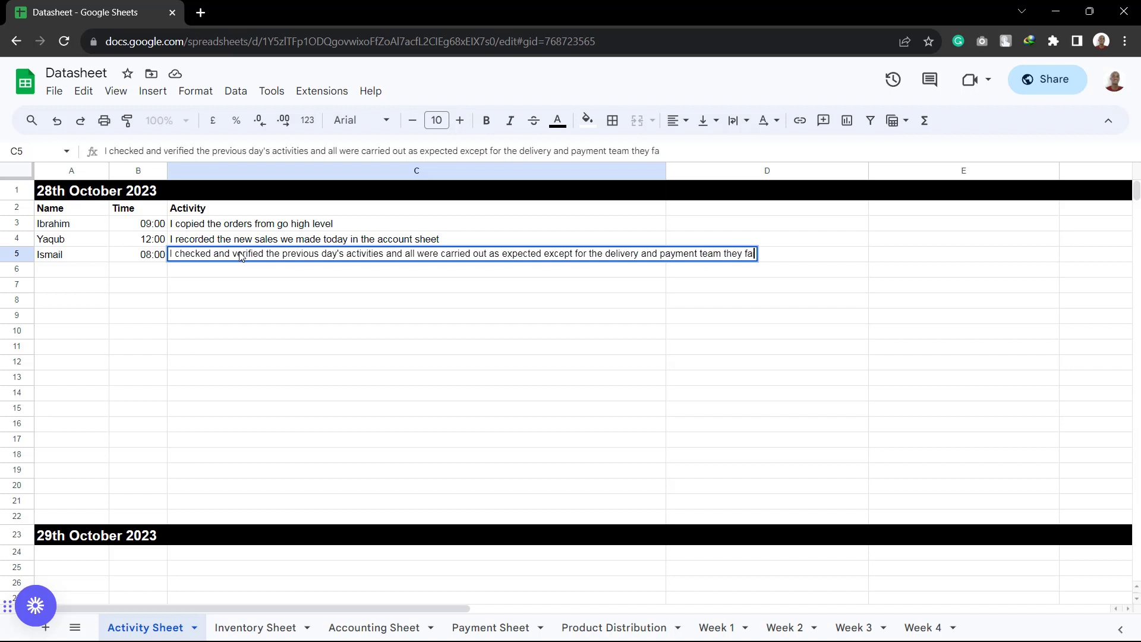
{"action": "type", "text": " recor"}
{"action": "type", "text": "d the"}
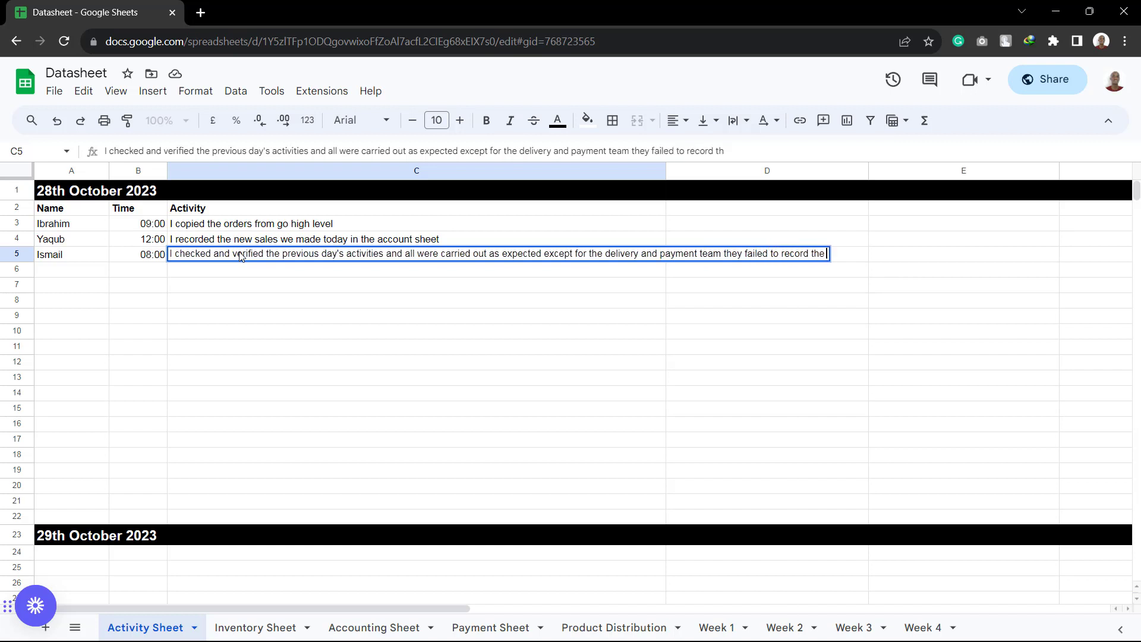
{"action": "type", "text": " precious days"}
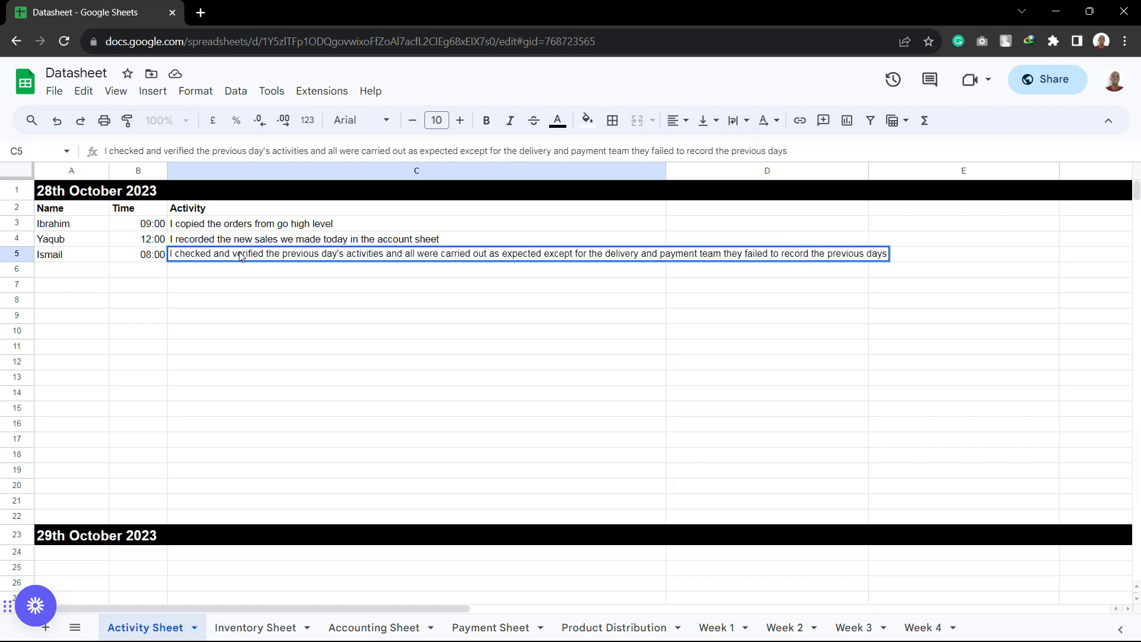
{"action": "type", "text": " c"}
{"action": "key", "text": "BackSpace"}
{"action": "type", "text": "adtivities"}
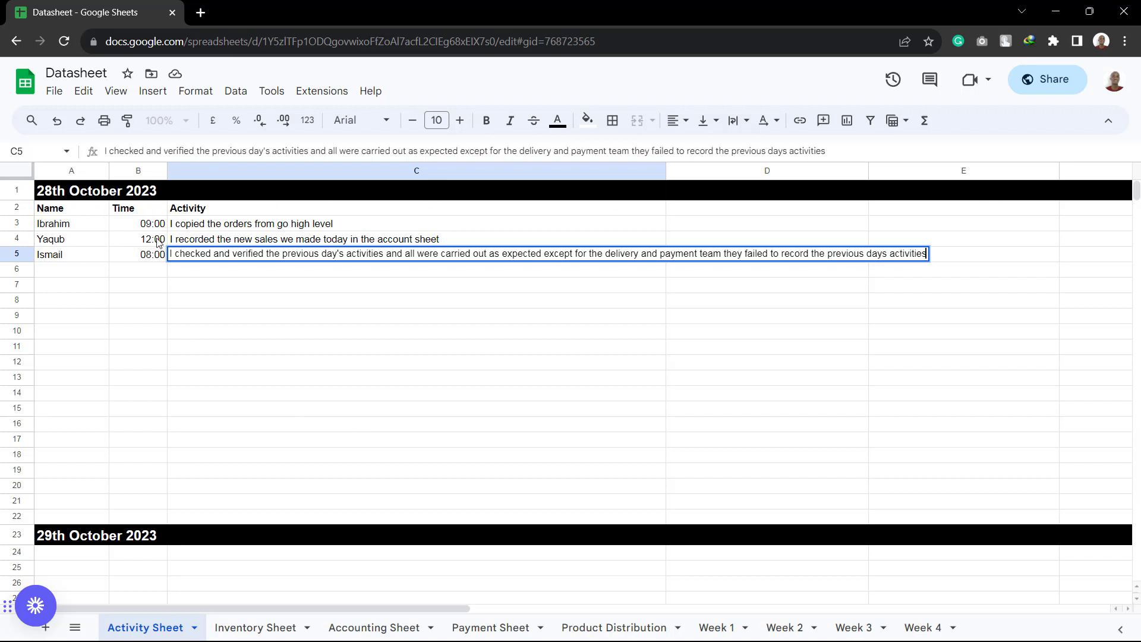
Step: Look through the dated sections further down the Activity Sheet, and commit the C5 entry back in the 28th October 2023 section
{"action": "scroll", "coordinate": [197, 410], "scroll_direction": "down", "scroll_amount": 2}
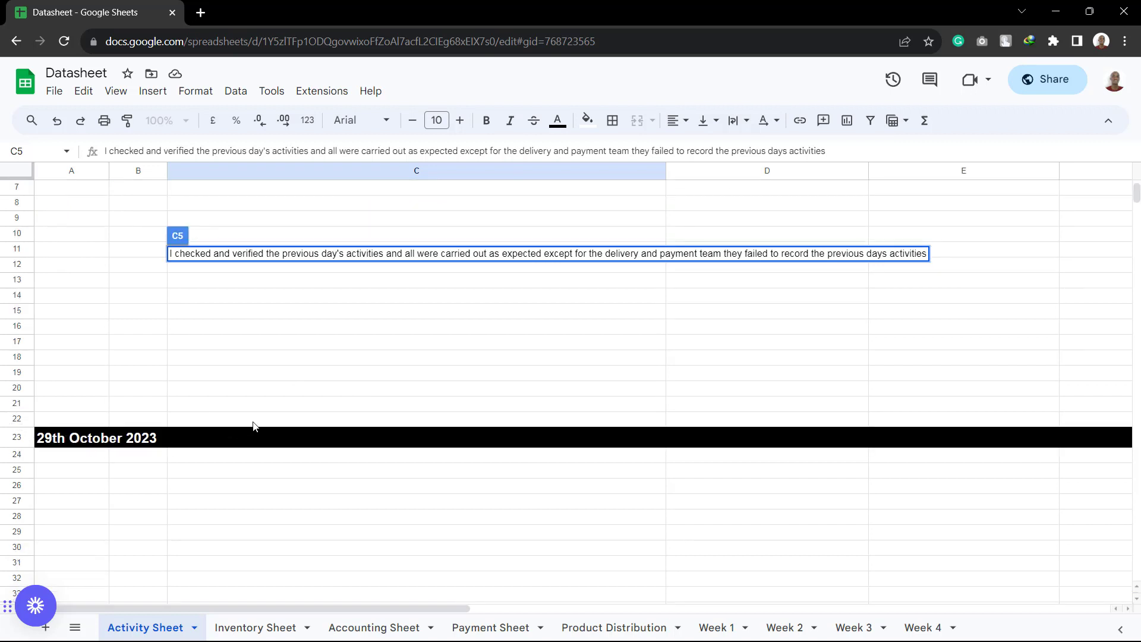
{"action": "scroll", "coordinate": [279, 418], "scroll_direction": "up", "scroll_amount": 2}
{"action": "scroll", "coordinate": [283, 416], "scroll_direction": "down", "scroll_amount": 6}
{"action": "scroll", "coordinate": [283, 416], "scroll_direction": "down", "scroll_amount": 15}
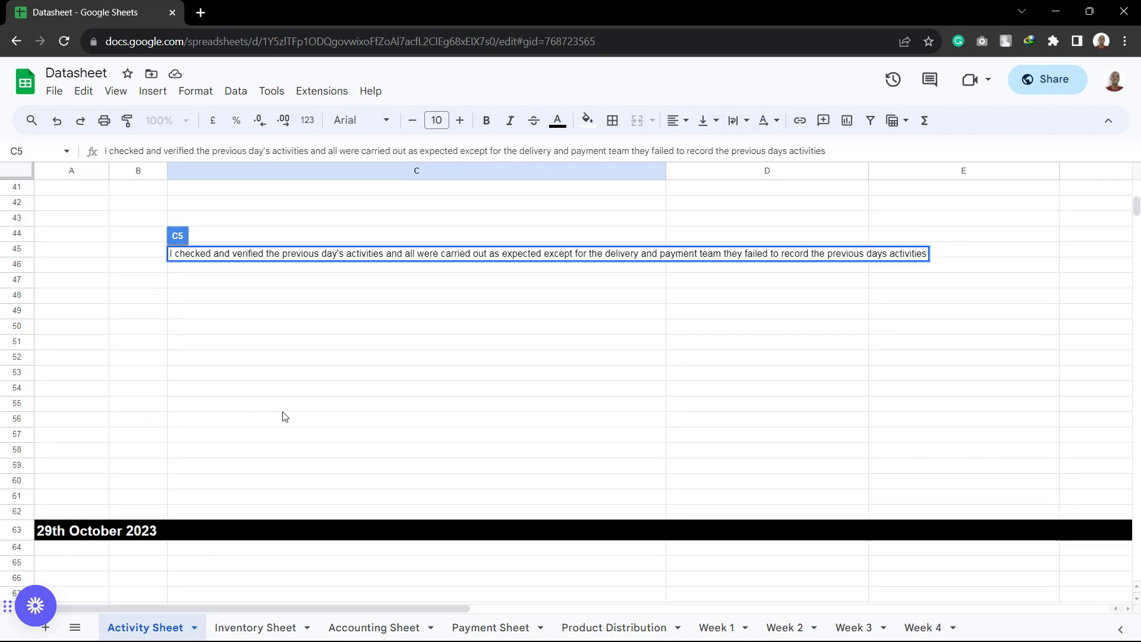
{"action": "scroll", "coordinate": [283, 416], "scroll_direction": "up", "scroll_amount": 18}
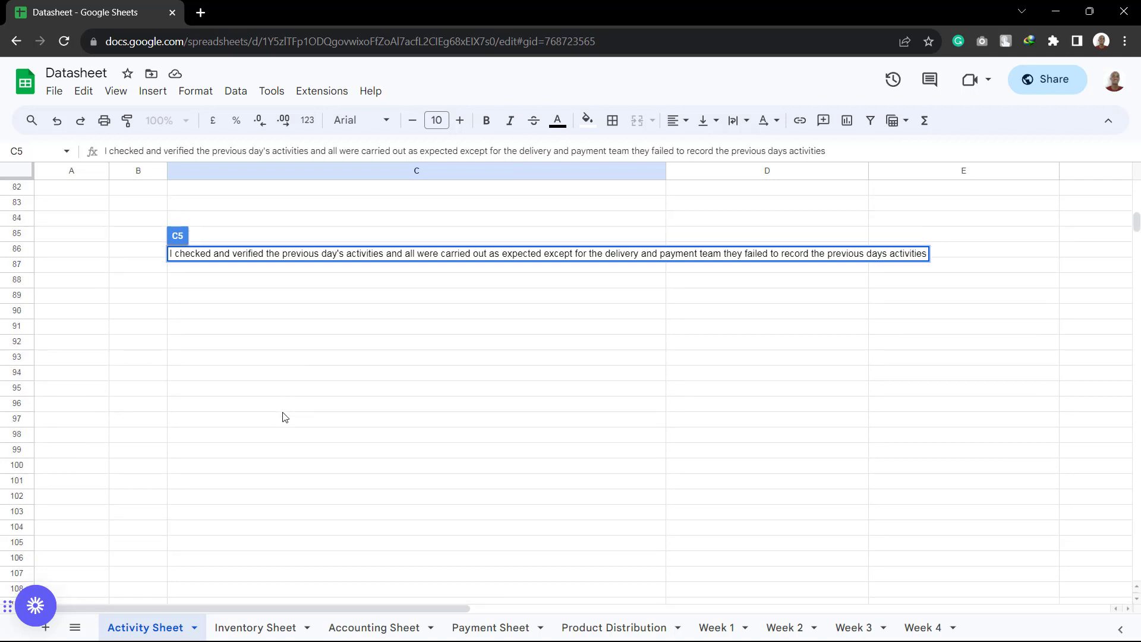
{"action": "scroll", "coordinate": [283, 416], "scroll_direction": "down", "scroll_amount": 4}
{"action": "scroll", "coordinate": [283, 416], "scroll_direction": "up", "scroll_amount": 6}
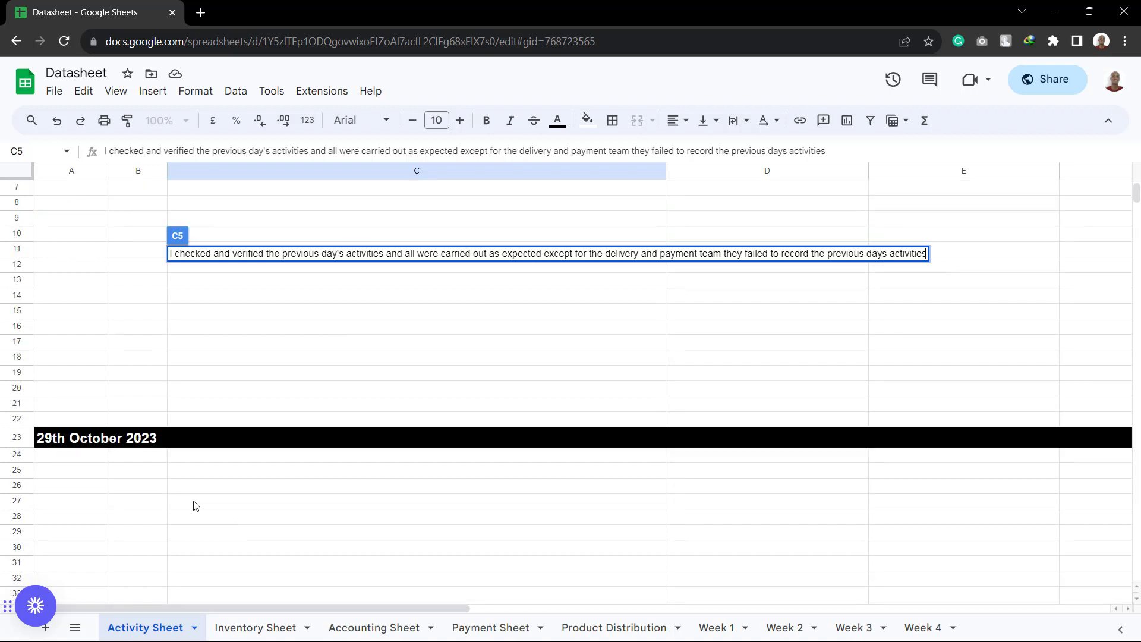
{"action": "scroll", "coordinate": [213, 525], "scroll_direction": "down", "scroll_amount": 2}
{"action": "scroll", "coordinate": [354, 461], "scroll_direction": "down", "scroll_amount": 1}
{"action": "scroll", "coordinate": [354, 461], "scroll_direction": "up", "scroll_amount": 3}
{"action": "left_click", "coordinate": [301, 407]}
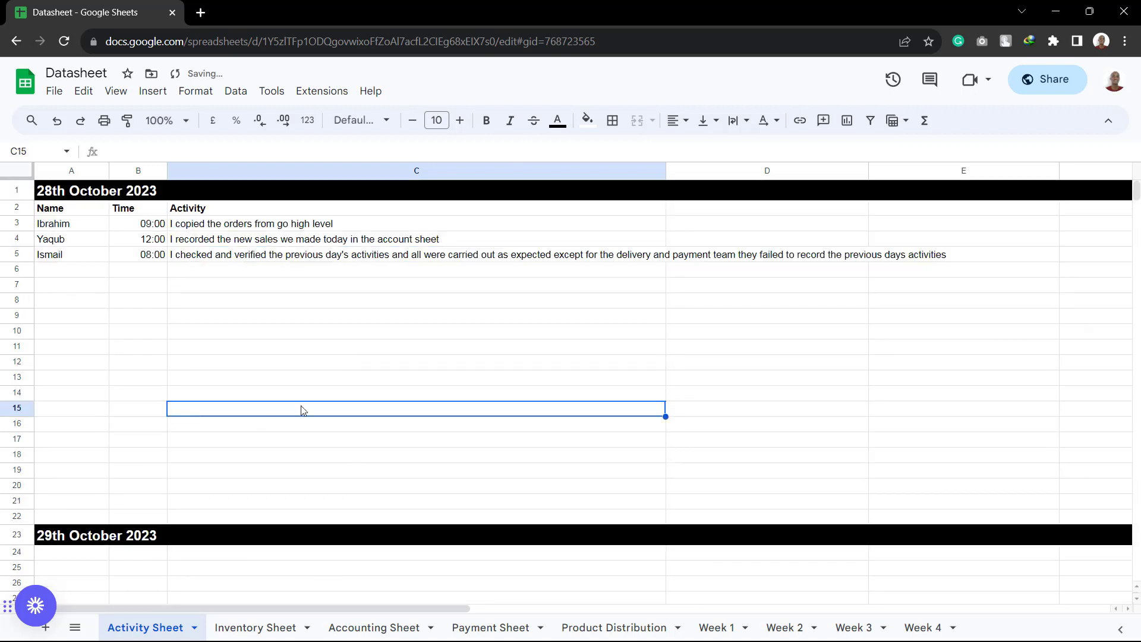